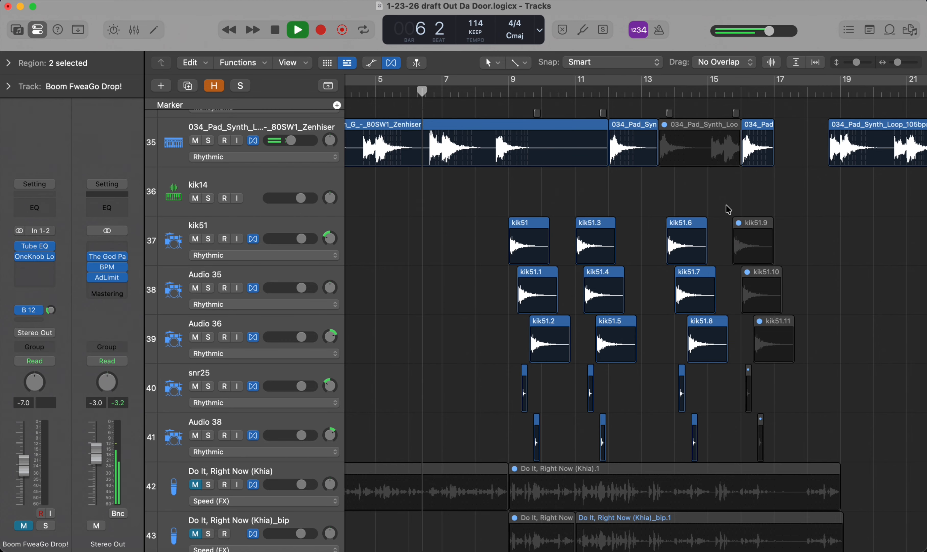
Review the pad, kick and snare tracks in the arrangement during playback, stopping playback near bar 12.
{"action": "scroll", "coordinate": [728, 209], "scroll_direction": "down", "scroll_amount": 3}
{"action": "scroll", "coordinate": [729, 209], "scroll_direction": "right", "scroll_amount": 2}
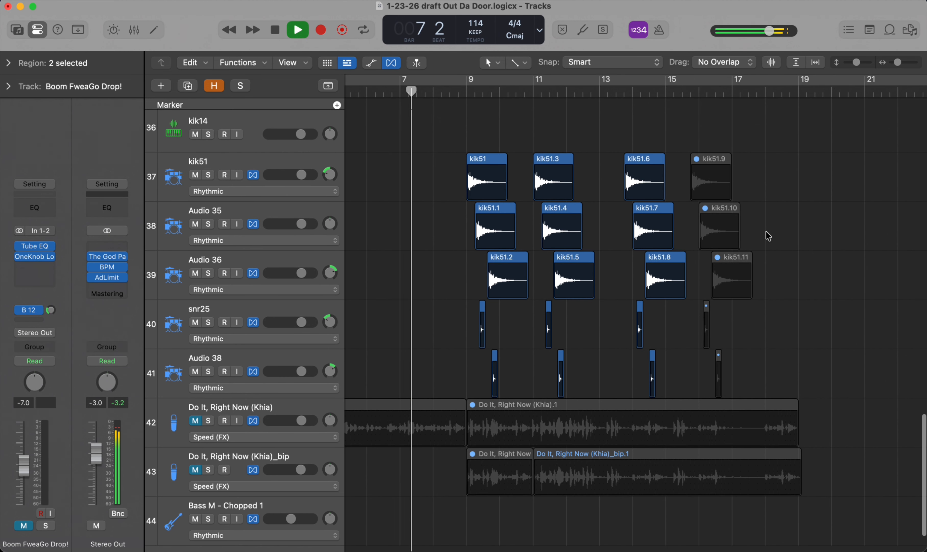
{"action": "scroll", "coordinate": [766, 234], "scroll_direction": "down", "scroll_amount": 2}
{"action": "scroll", "coordinate": [791, 248], "scroll_direction": "up", "scroll_amount": 3}
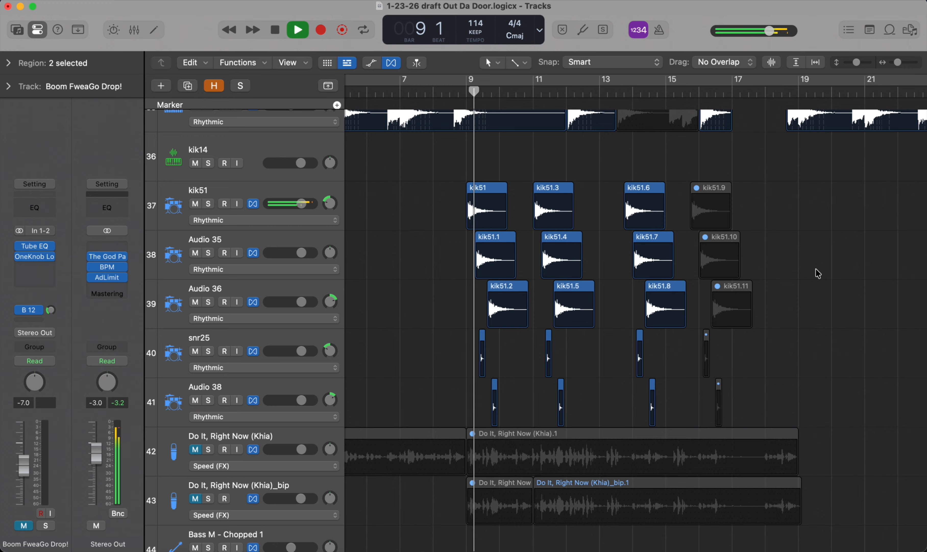
{"action": "scroll", "coordinate": [823, 282], "scroll_direction": "up", "scroll_amount": 3}
{"action": "scroll", "coordinate": [823, 282], "scroll_direction": "up", "scroll_amount": 6}
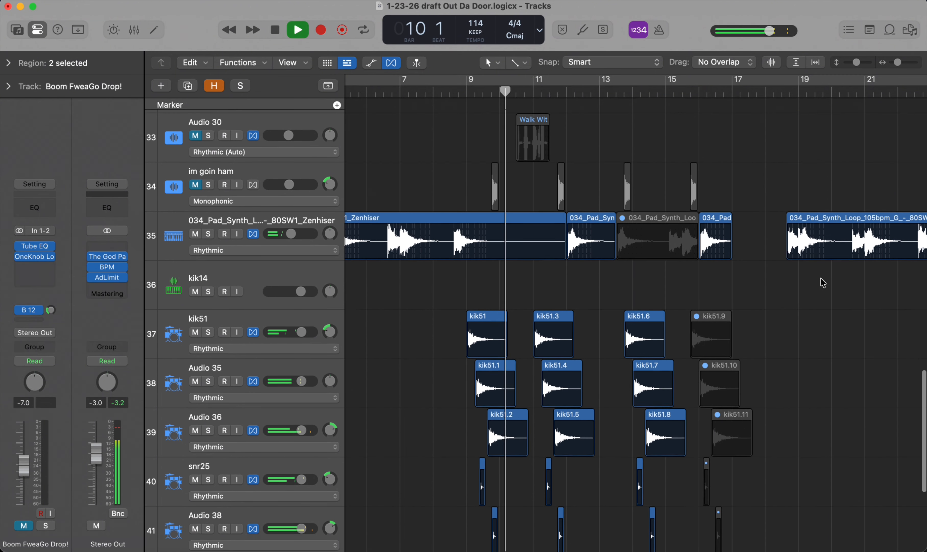
{"action": "scroll", "coordinate": [822, 282], "scroll_direction": "down", "scroll_amount": 1}
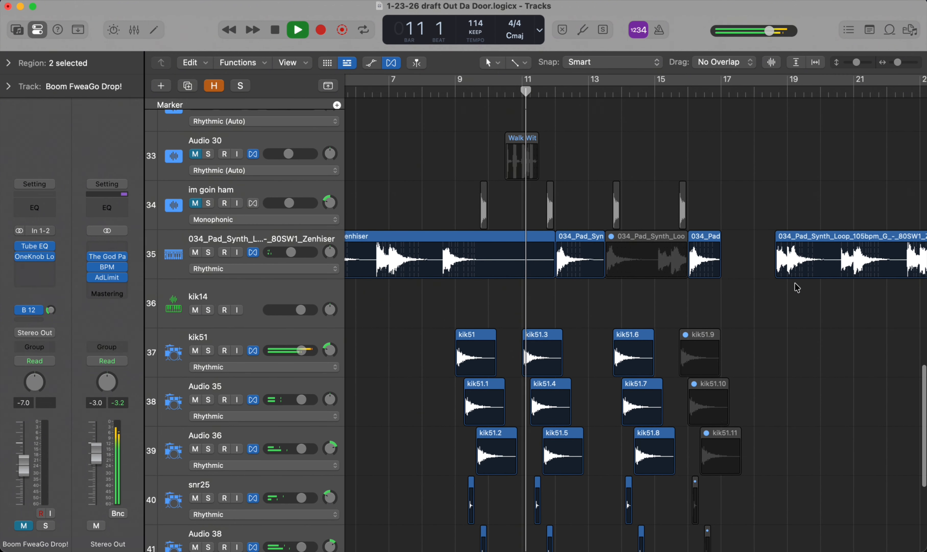
{"action": "key", "text": "space"}
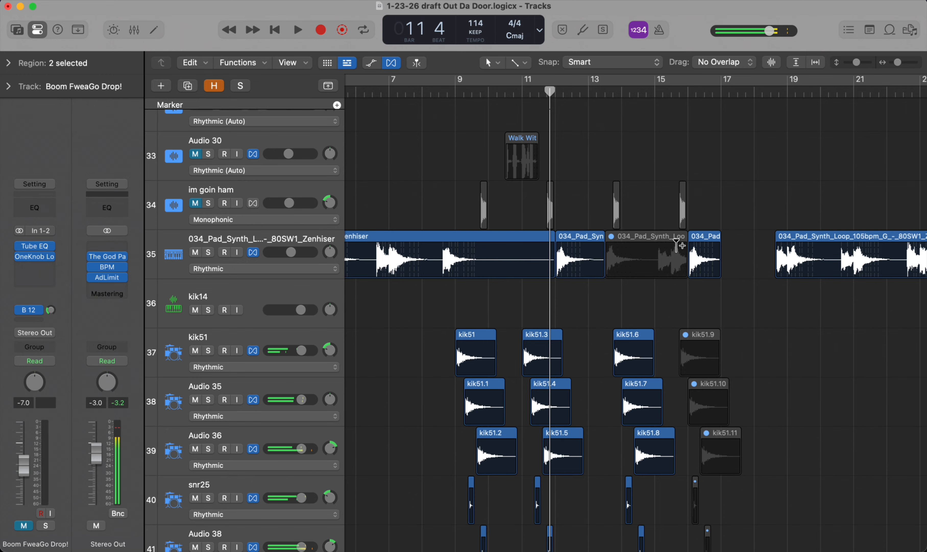
Show the mixer briefly, hide it again and look over the kick and snare tracks.
{"action": "key", "text": "x"}
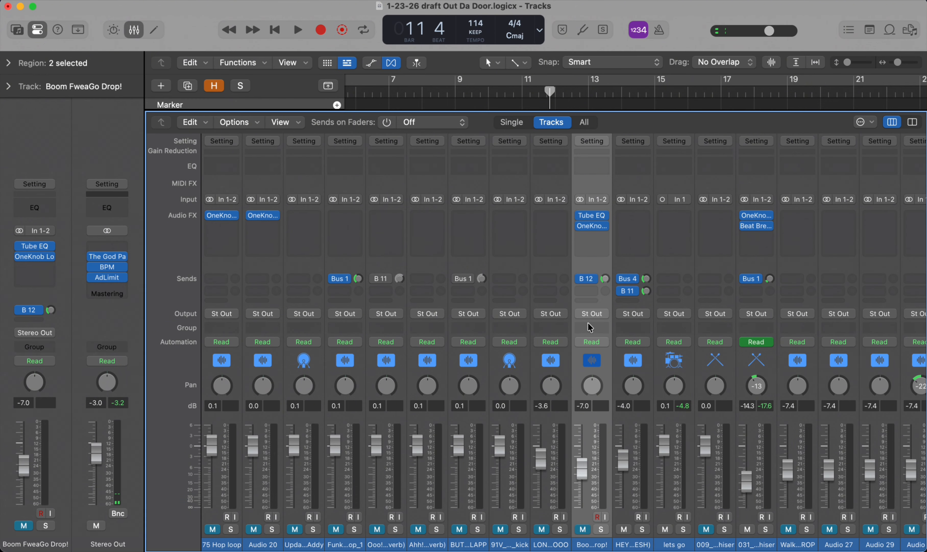
{"action": "key", "text": "x"}
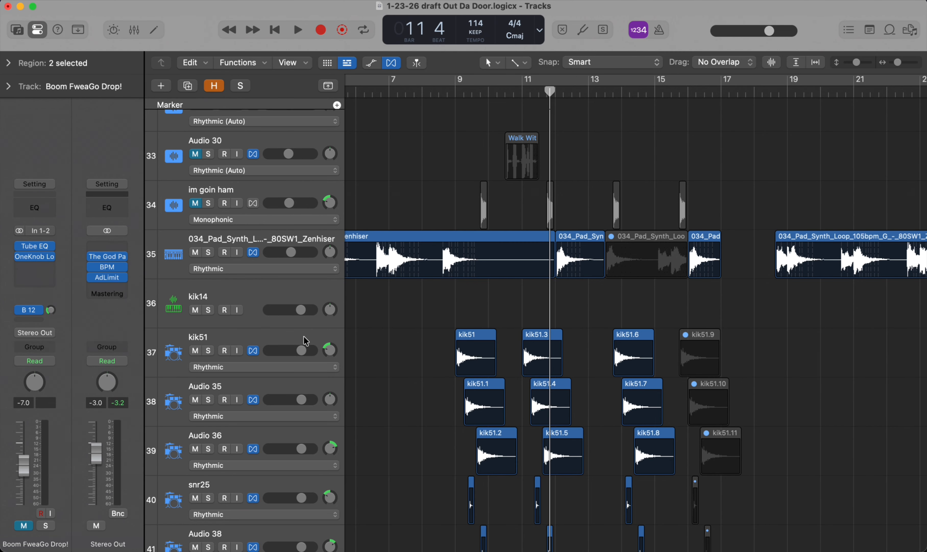
{"action": "scroll", "coordinate": [305, 358], "scroll_direction": "down", "scroll_amount": 5}
{"action": "scroll", "coordinate": [292, 425], "scroll_direction": "up", "scroll_amount": 4}
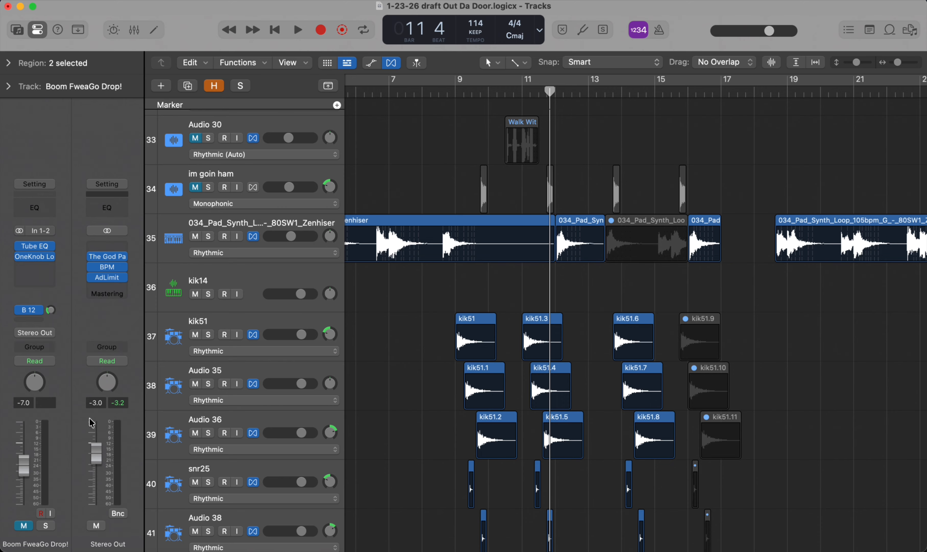
Select the kik51 track and open the mixer.
{"action": "left_click", "coordinate": [246, 328]}
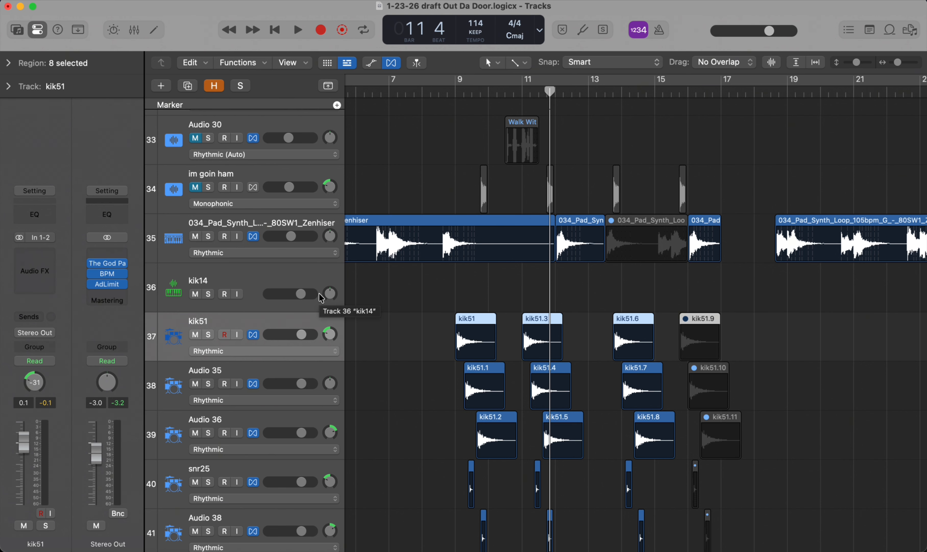
{"action": "scroll", "coordinate": [321, 298], "scroll_direction": "down", "scroll_amount": 10}
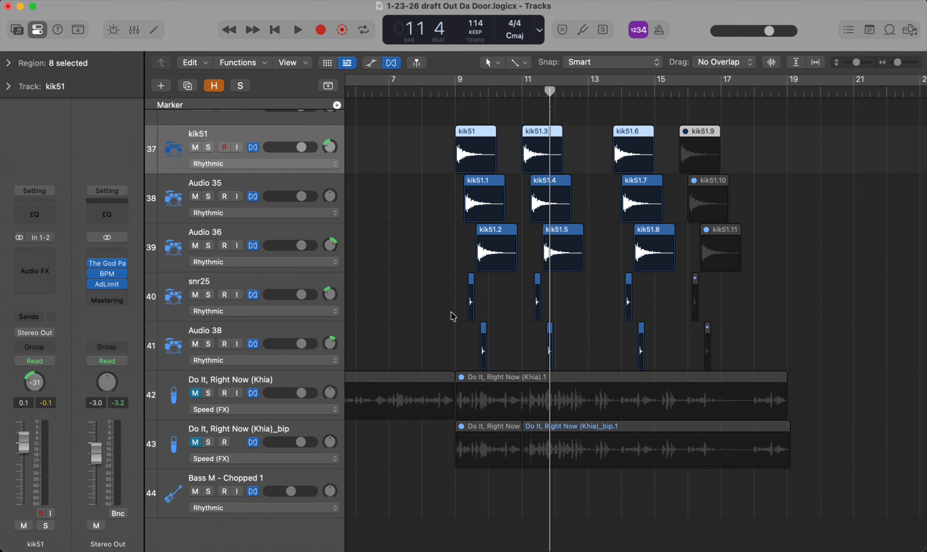
{"action": "key", "text": "x"}
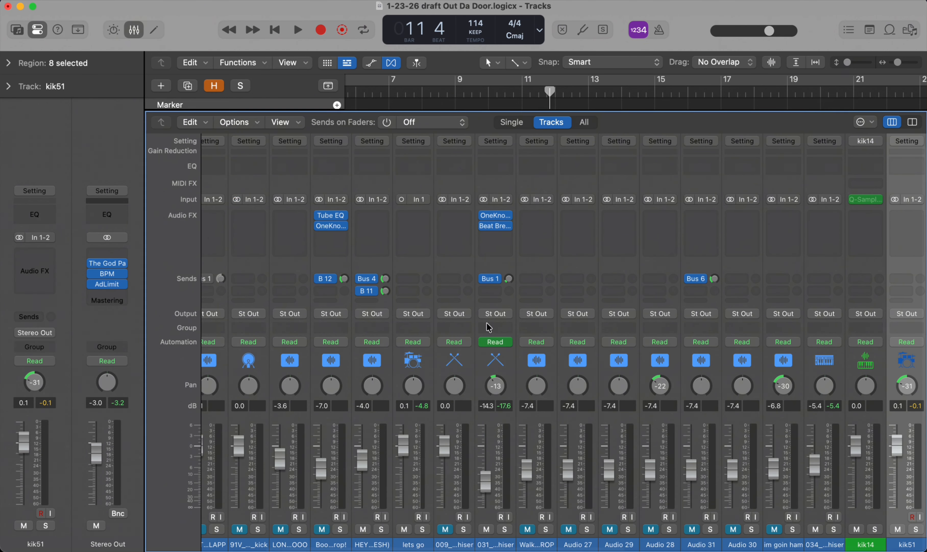
Examine the audio tracks' channel strips in the mixer, including the automation mode choices on the LON…OOO channel.
{"action": "scroll", "coordinate": [584, 375], "scroll_direction": "right", "scroll_amount": 2}
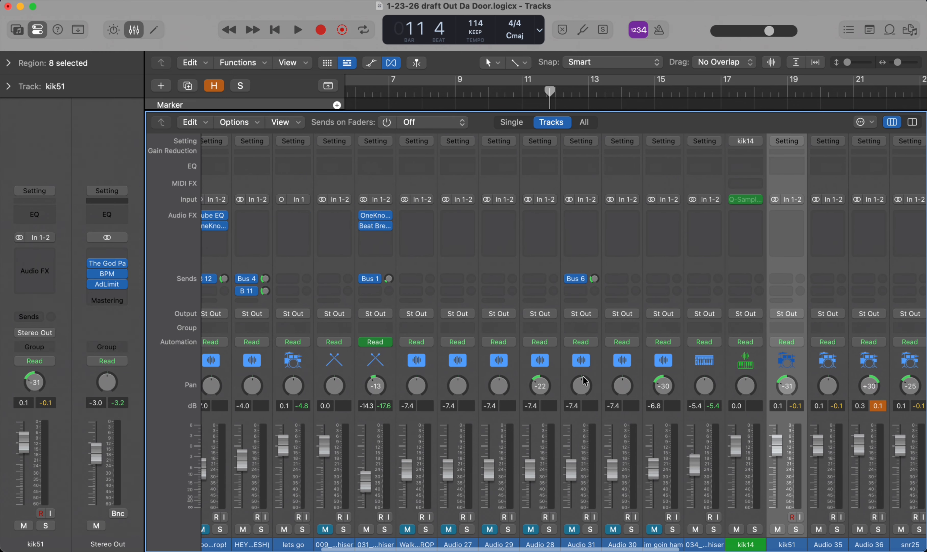
{"action": "scroll", "coordinate": [615, 437], "scroll_direction": "left", "scroll_amount": 5}
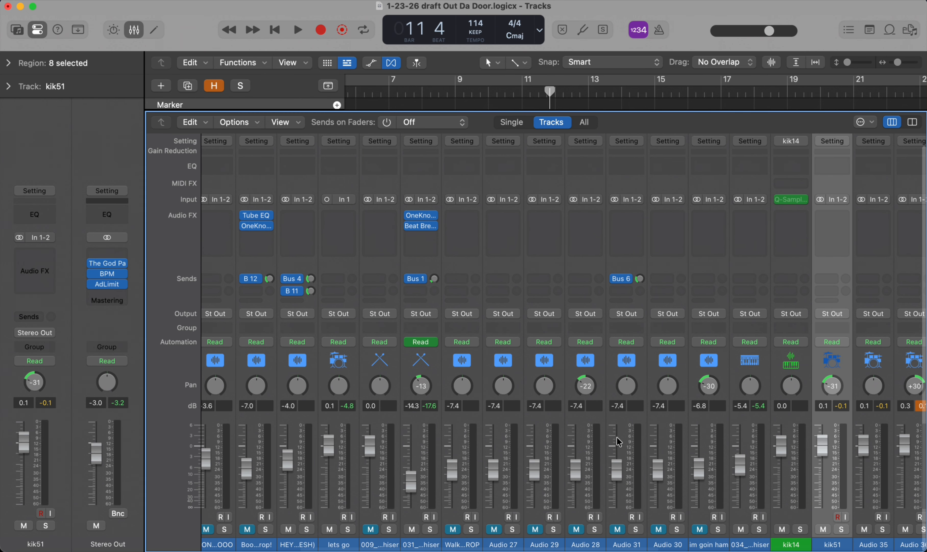
{"action": "scroll", "coordinate": [412, 442], "scroll_direction": "left", "scroll_amount": 5}
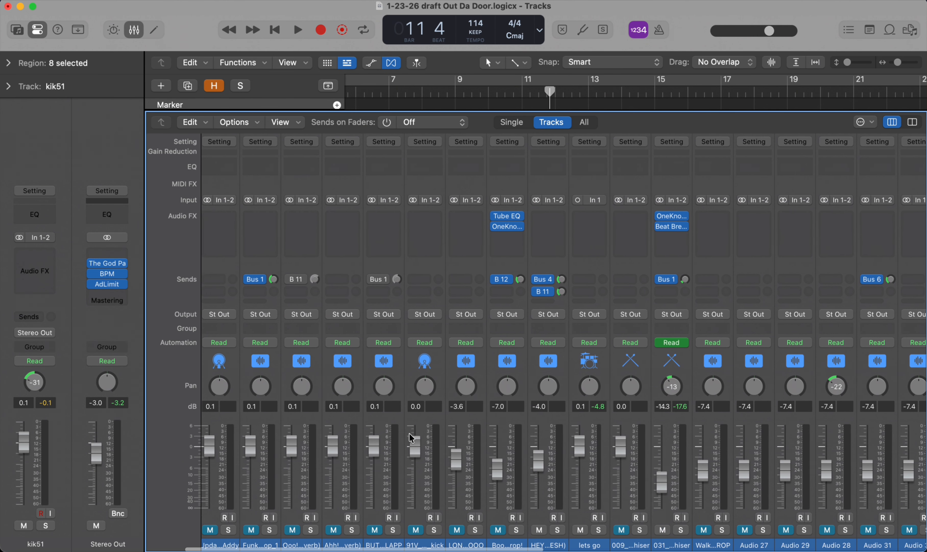
{"action": "scroll", "coordinate": [476, 467], "scroll_direction": "right", "scroll_amount": 2}
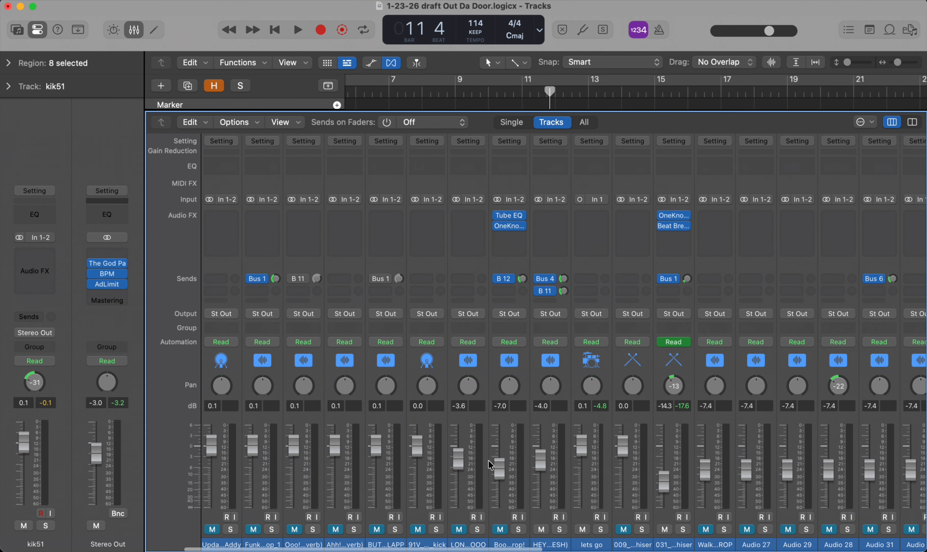
{"action": "scroll", "coordinate": [509, 439], "scroll_direction": "right", "scroll_amount": 2}
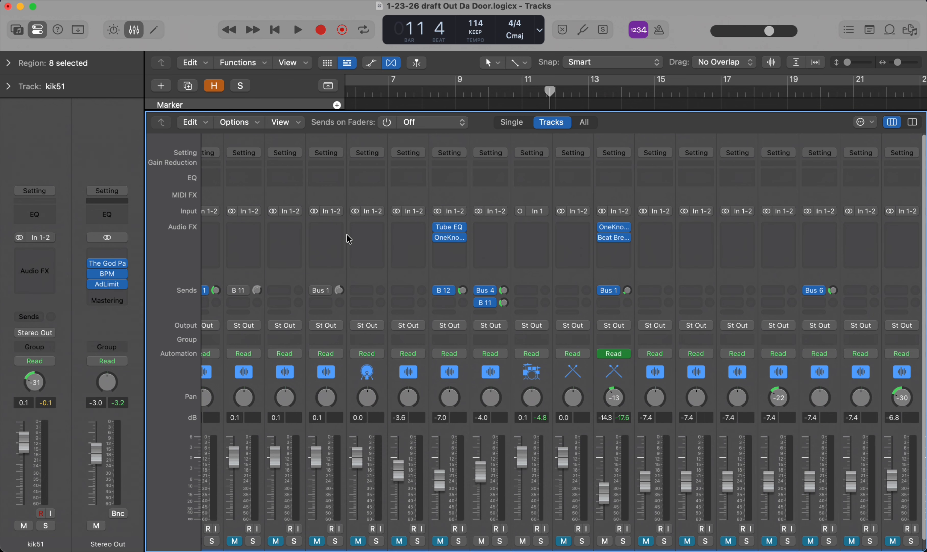
{"action": "scroll", "coordinate": [301, 213], "scroll_direction": "up", "scroll_amount": 1}
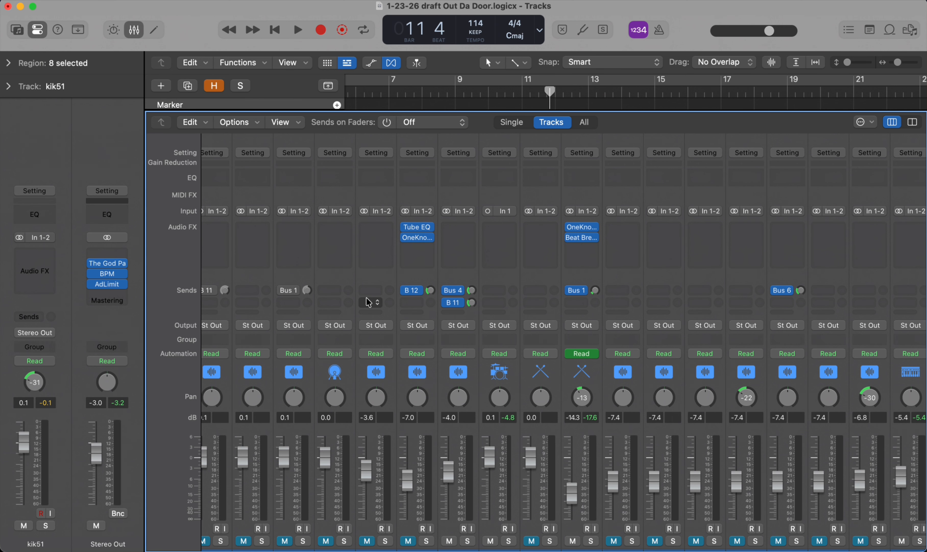
{"action": "scroll", "coordinate": [300, 348], "scroll_direction": "left", "scroll_amount": 4}
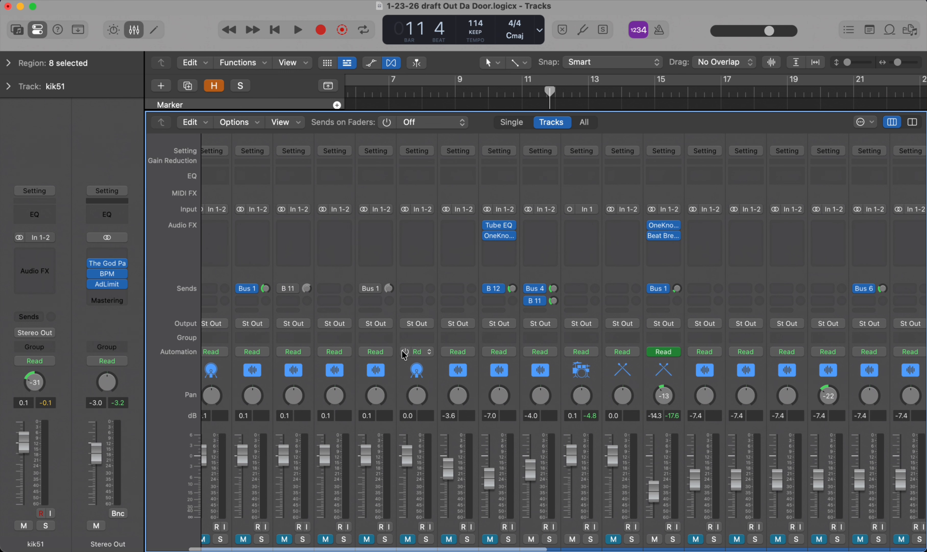
{"action": "left_click", "coordinate": [466, 354]}
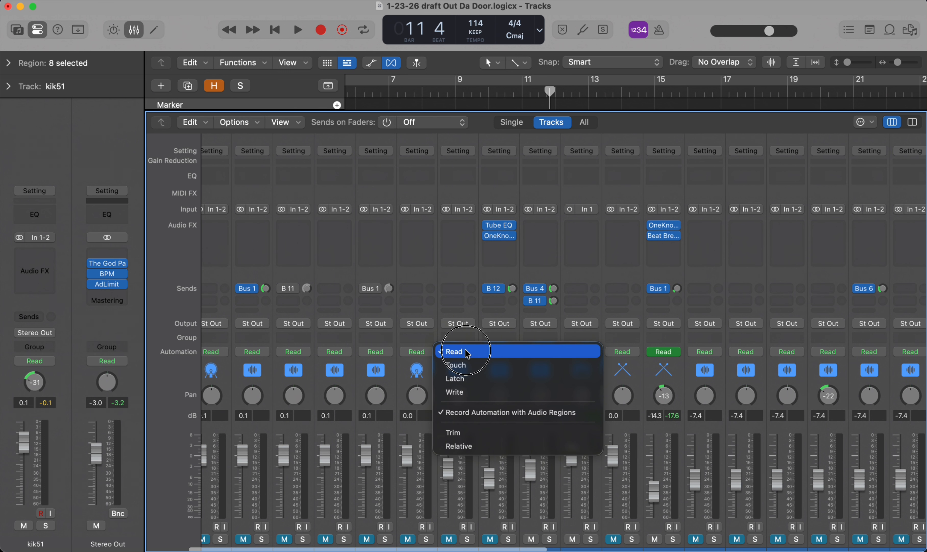
{"action": "left_click", "coordinate": [534, 348]}
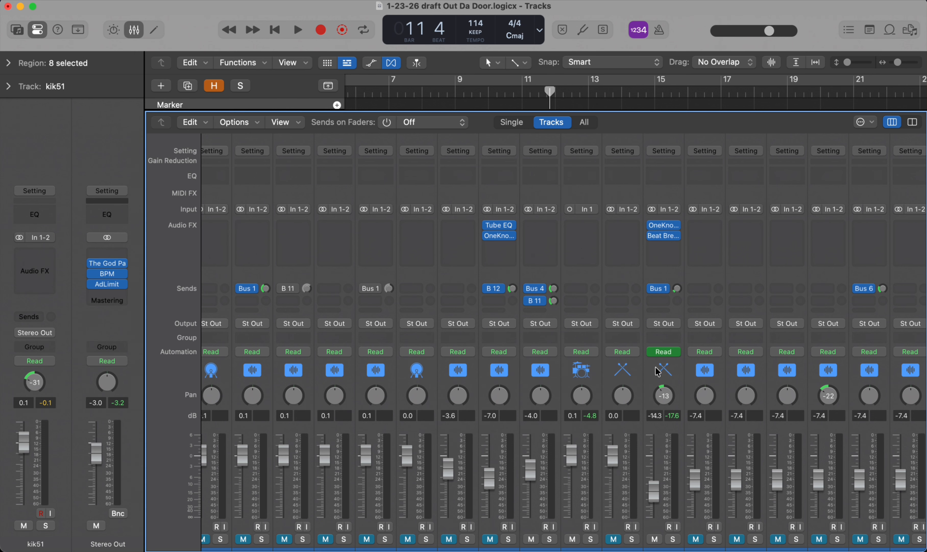
Survey the drum, vocal, delay, reverb and output channels across the full width of the mixer.
{"action": "scroll", "coordinate": [658, 372], "scroll_direction": "right", "scroll_amount": 6}
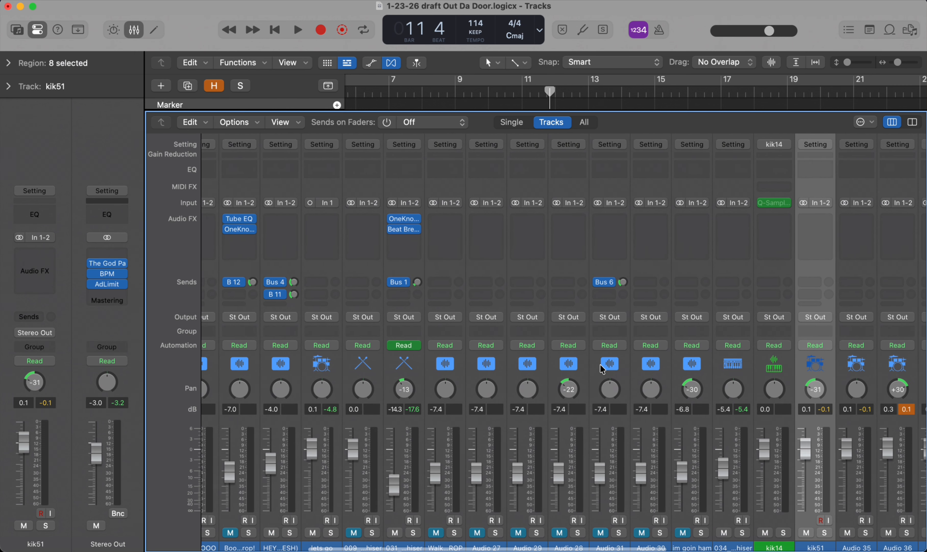
{"action": "scroll", "coordinate": [636, 380], "scroll_direction": "right", "scroll_amount": 4}
{"action": "scroll", "coordinate": [668, 389], "scroll_direction": "left", "scroll_amount": 6}
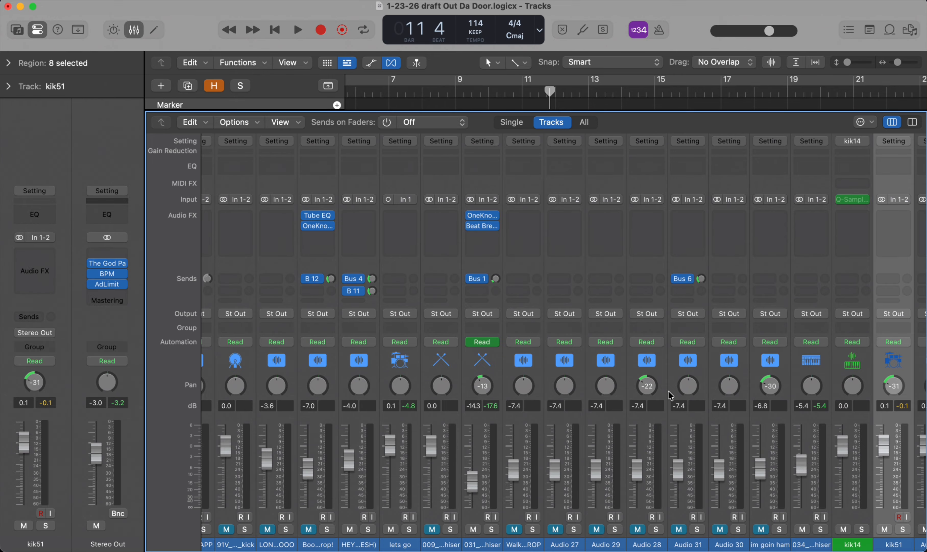
{"action": "scroll", "coordinate": [671, 395], "scroll_direction": "right", "scroll_amount": 15}
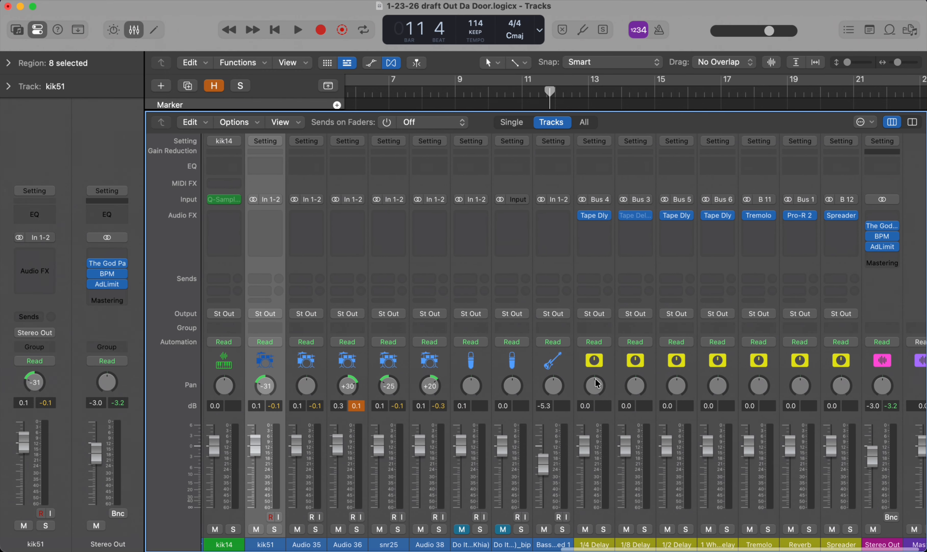
{"action": "scroll", "coordinate": [640, 395], "scroll_direction": "right", "scroll_amount": 2}
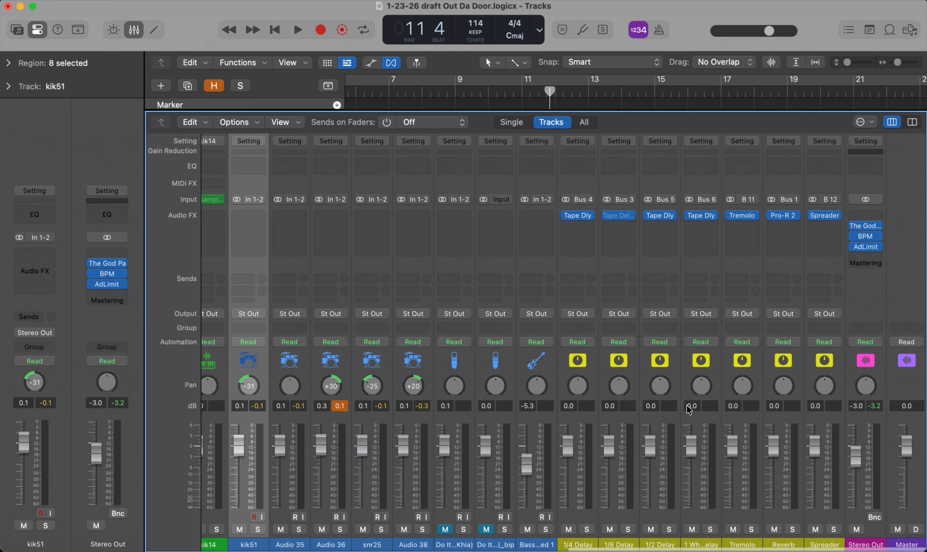
{"action": "scroll", "coordinate": [690, 410], "scroll_direction": "left", "scroll_amount": 15}
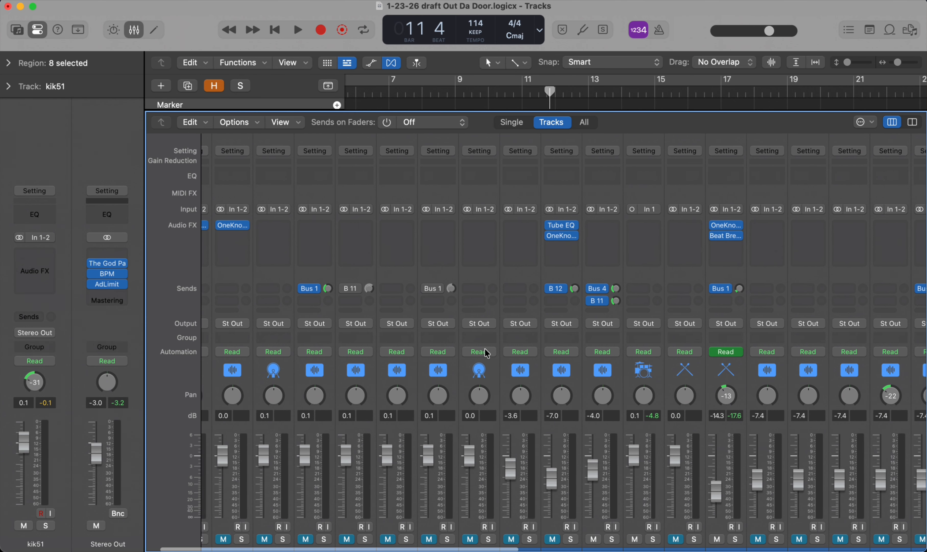
{"action": "scroll", "coordinate": [489, 320], "scroll_direction": "left", "scroll_amount": 1}
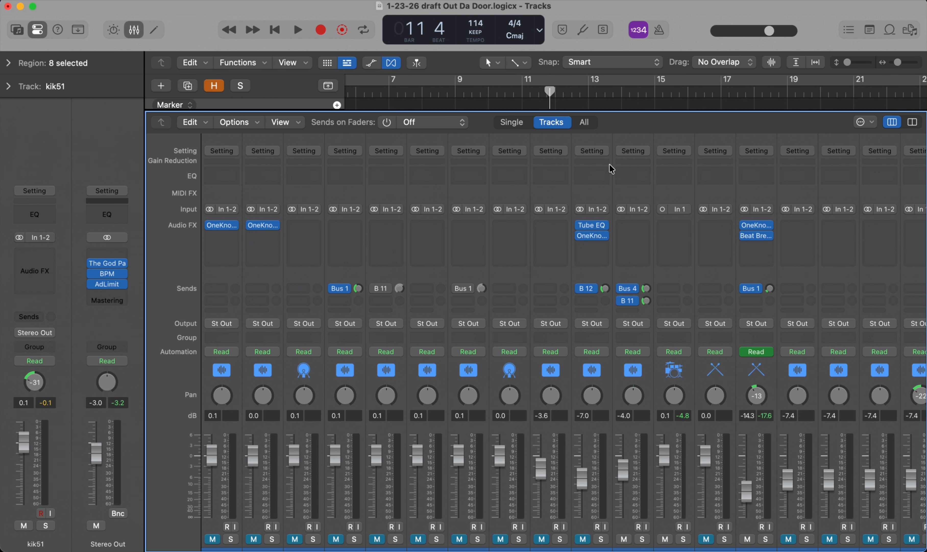
Compare the mixer's Single, Tracks and All views, ending on the Tracks view.
{"action": "left_click", "coordinate": [512, 124]}
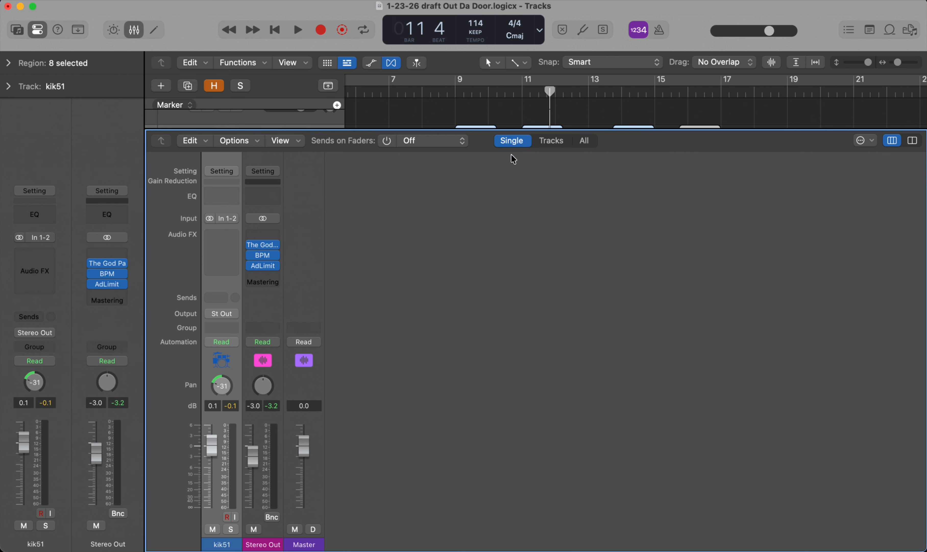
{"action": "left_click", "coordinate": [552, 141]}
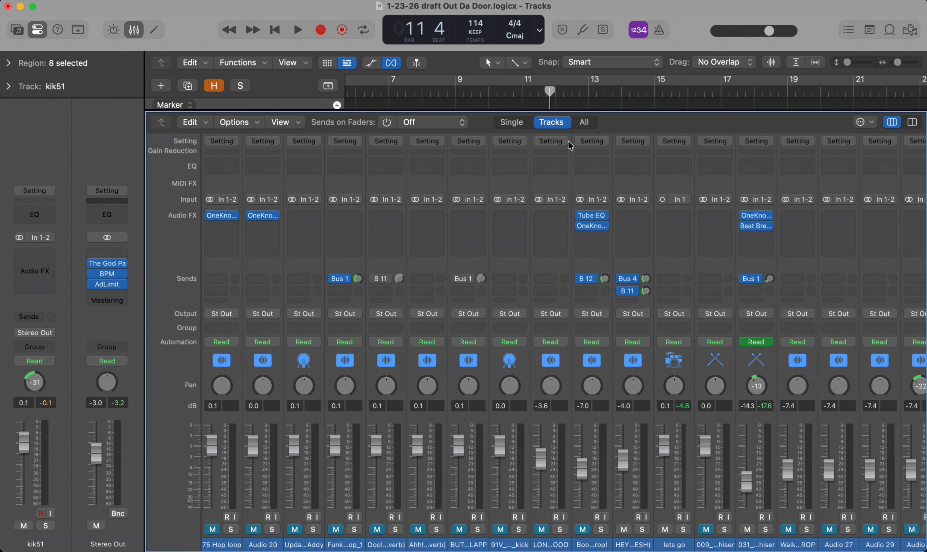
{"action": "left_click", "coordinate": [587, 123]}
{"action": "left_click", "coordinate": [559, 124]}
Play the song from the beginning and shrink the mixer's height to reveal the kik51 track above it.
{"action": "scroll", "coordinate": [442, 169], "scroll_direction": "up", "scroll_amount": 2}
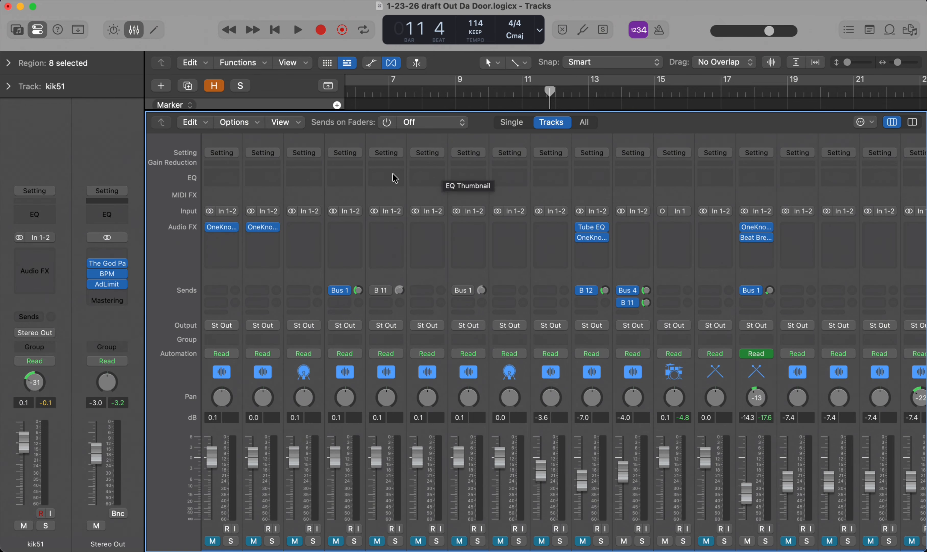
{"action": "key", "text": "Return"}
{"action": "key", "text": "space"}
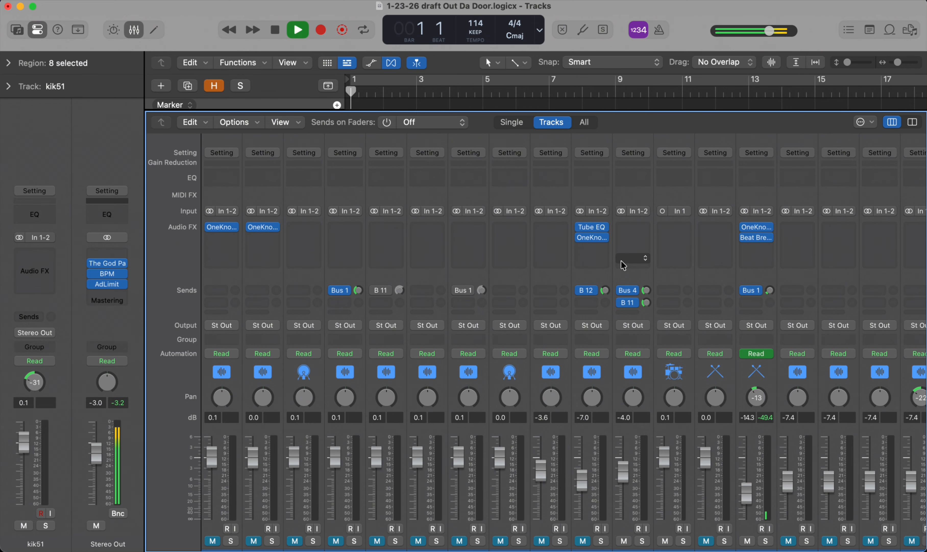
{"action": "scroll", "coordinate": [729, 413], "scroll_direction": "down", "scroll_amount": 2}
{"action": "scroll", "coordinate": [729, 413], "scroll_direction": "up", "scroll_amount": 1}
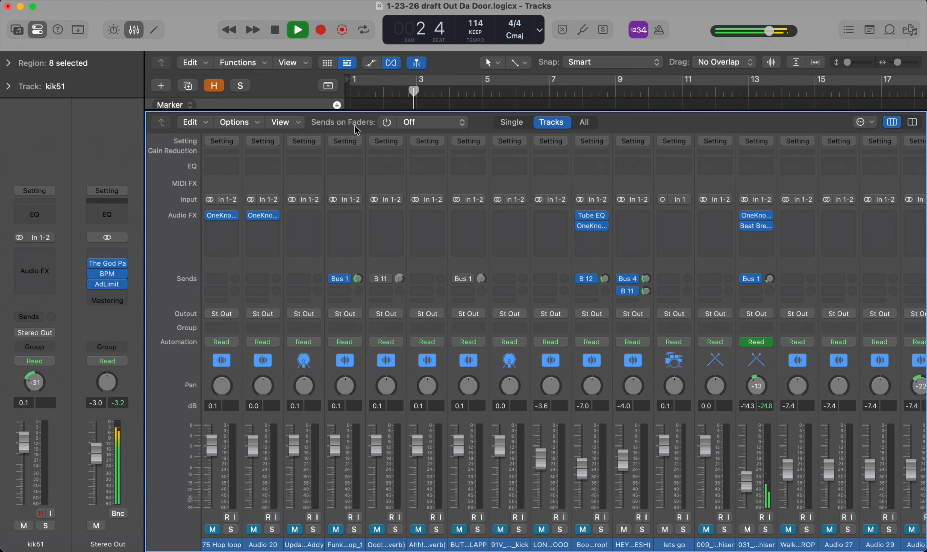
{"action": "left_click_drag", "start_coordinate": [471, 112], "coordinate": [469, 181]}
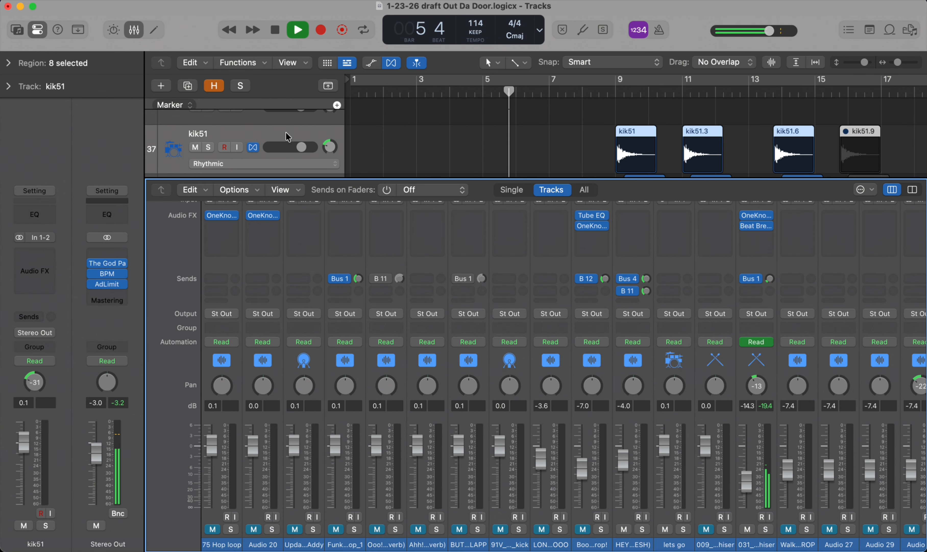
Set the kik51 channel's volume to -1.3 dB during playback.
{"action": "scroll", "coordinate": [621, 321], "scroll_direction": "right", "scroll_amount": 15}
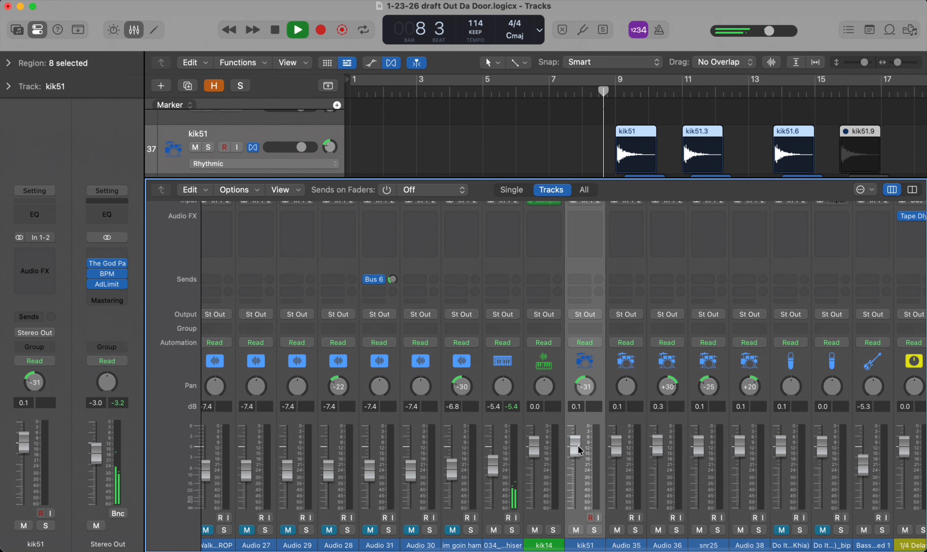
{"action": "left_click_drag", "start_coordinate": [578, 447], "coordinate": [575, 410]}
Mute and unmute the kik51 channel, and solo it.
{"action": "left_click", "coordinate": [575, 530]}
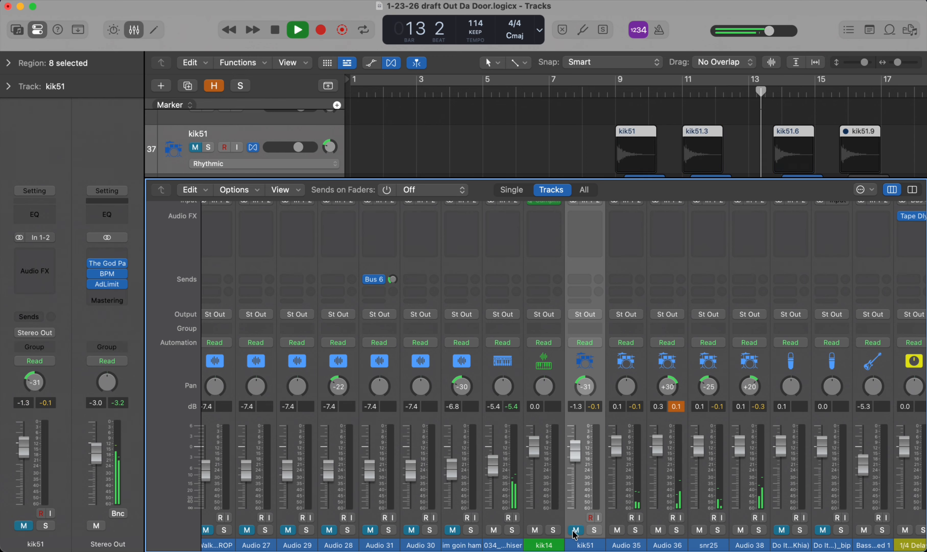
{"action": "left_click", "coordinate": [575, 530]}
{"action": "left_click", "coordinate": [594, 530]}
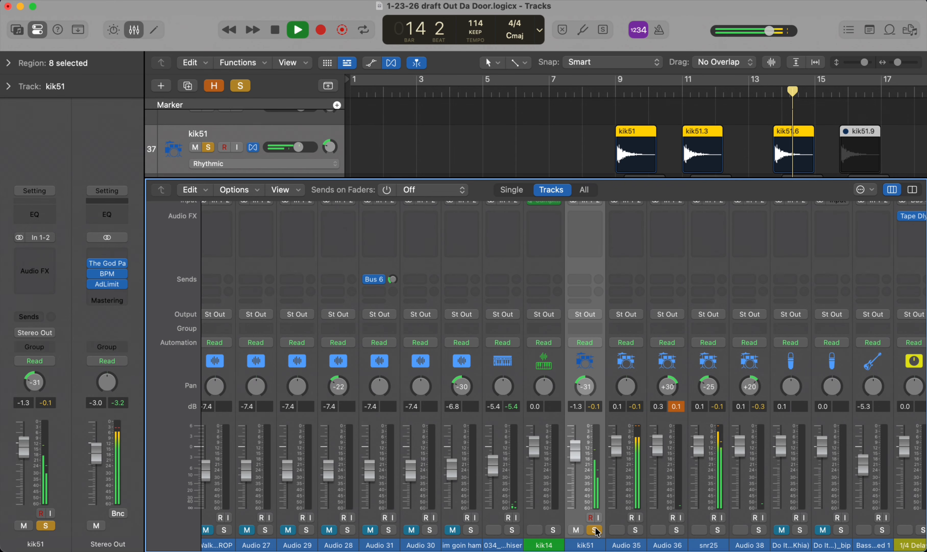
Turn off solo on the kik51 channel and stop playback.
{"action": "left_click", "coordinate": [594, 530]}
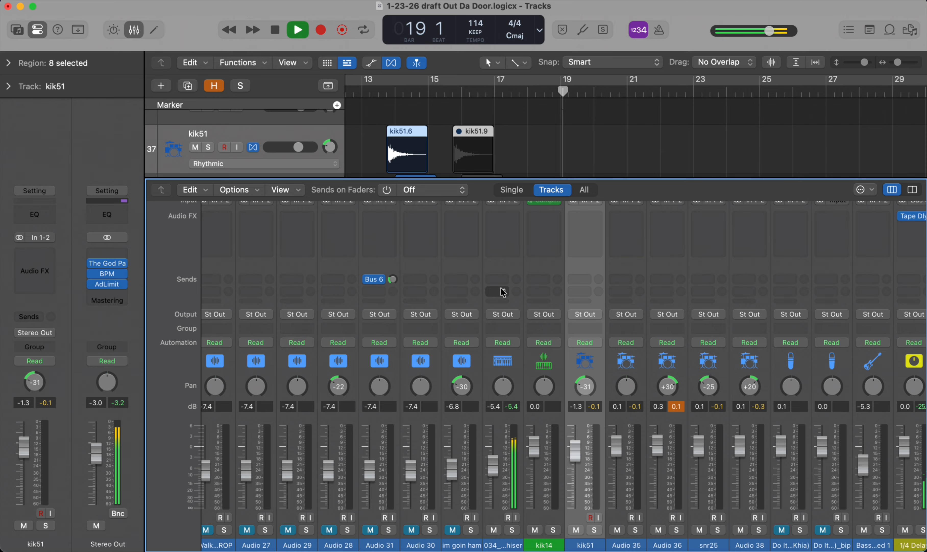
{"action": "scroll", "coordinate": [571, 355], "scroll_direction": "up", "scroll_amount": 3}
{"action": "scroll", "coordinate": [572, 357], "scroll_direction": "up", "scroll_amount": 1}
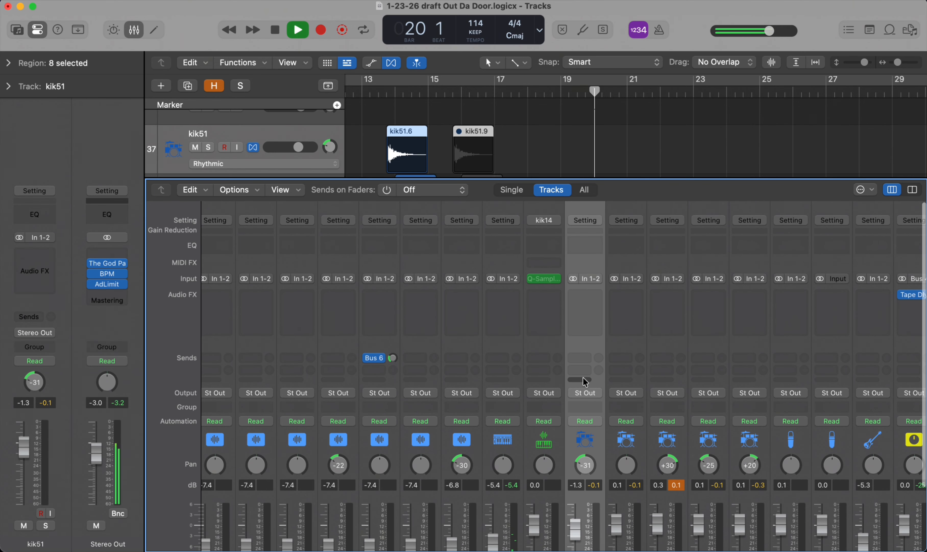
{"action": "key", "text": "space"}
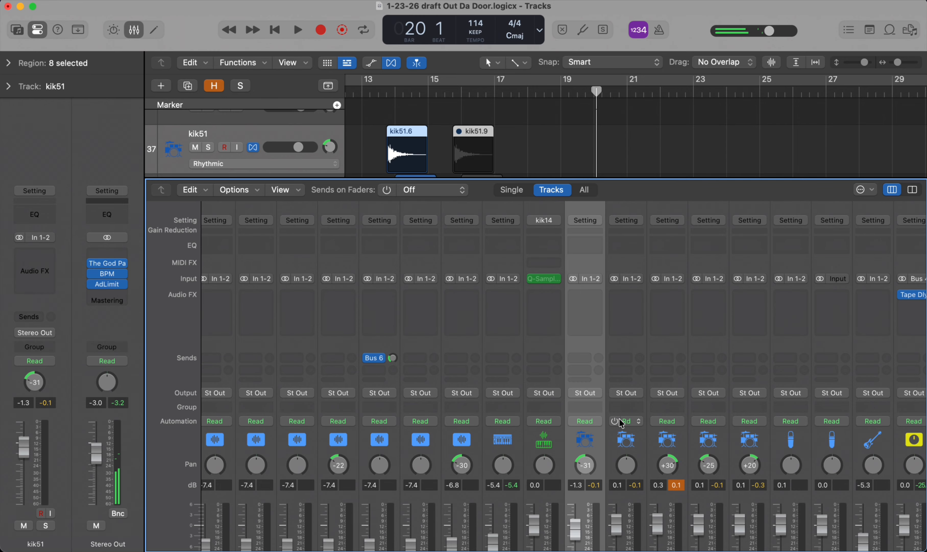
Review the mixer's channel strips, then shrink the mixer to its fader bottoms and examine the track headers around kik51.
{"action": "scroll", "coordinate": [619, 418], "scroll_direction": "down", "scroll_amount": 4}
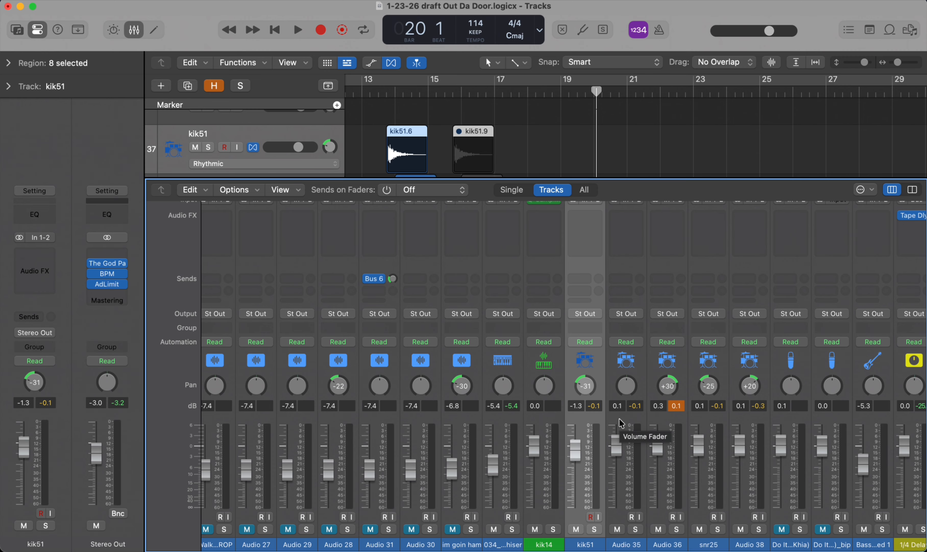
{"action": "scroll", "coordinate": [660, 440], "scroll_direction": "left", "scroll_amount": 8}
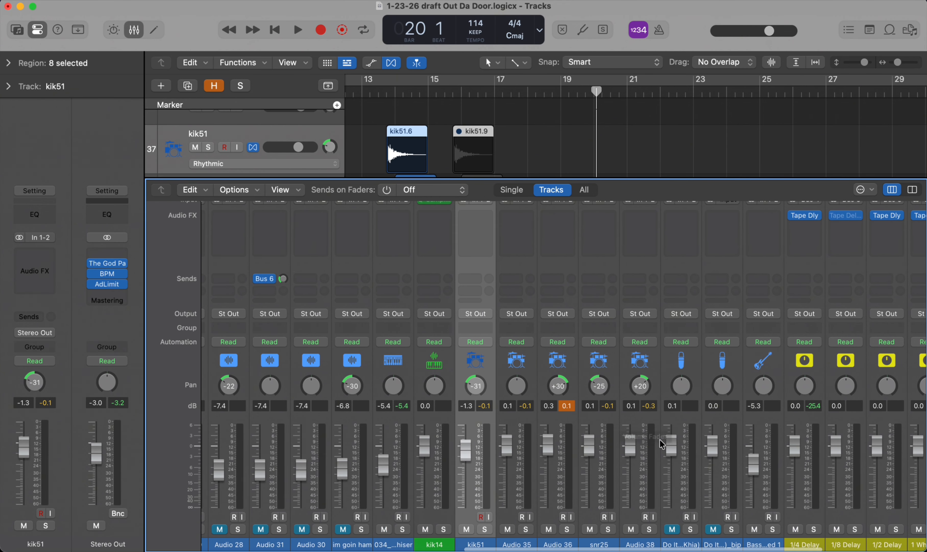
{"action": "scroll", "coordinate": [383, 389], "scroll_direction": "left", "scroll_amount": 10}
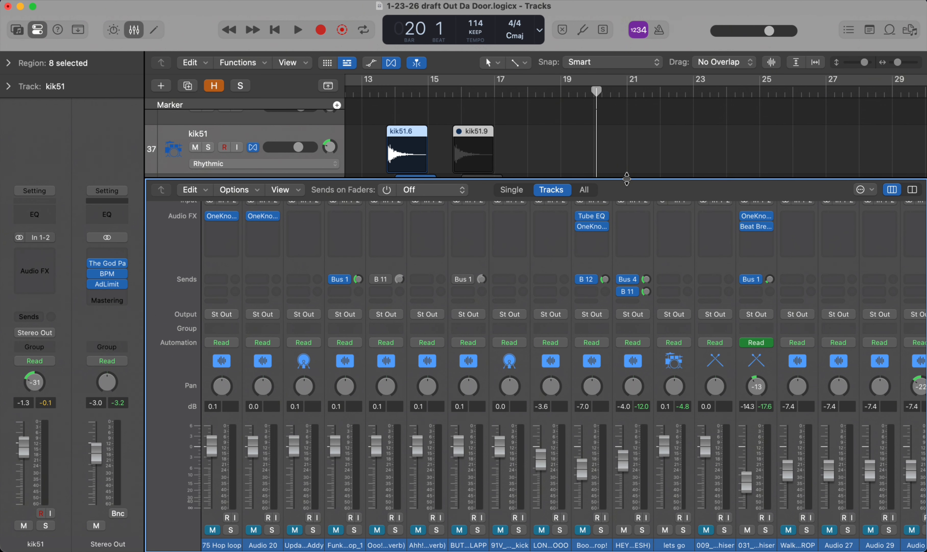
{"action": "left_click_drag", "start_coordinate": [626, 179], "coordinate": [618, 276]}
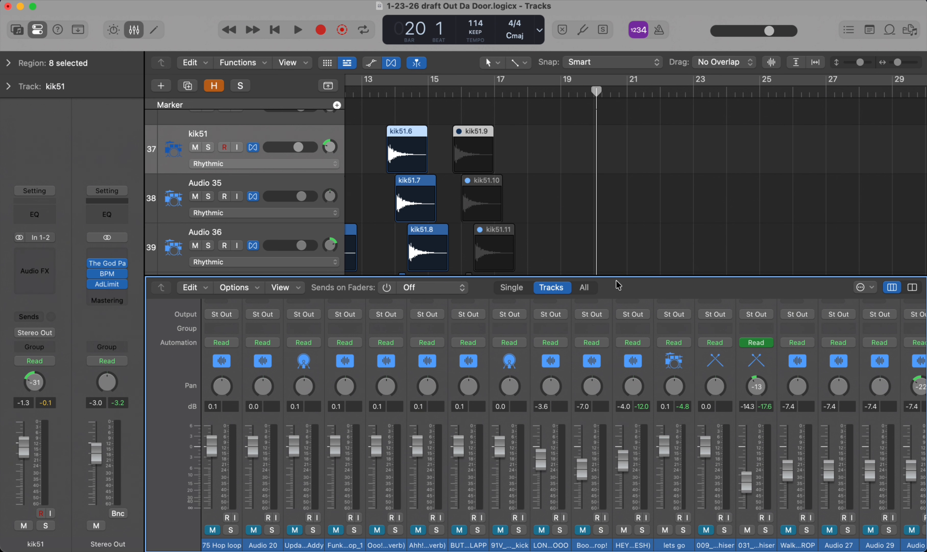
{"action": "left_click_drag", "start_coordinate": [617, 280], "coordinate": [617, 433]}
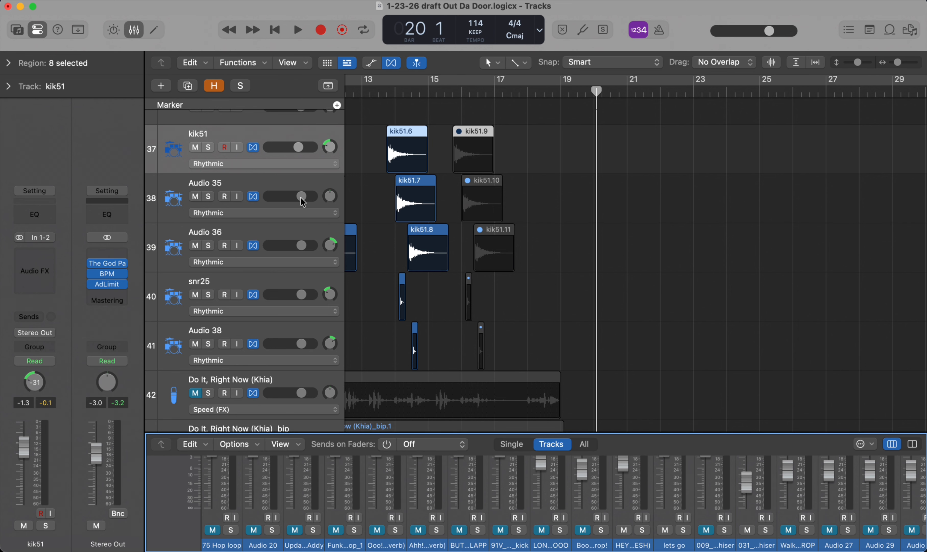
{"action": "scroll", "coordinate": [296, 169], "scroll_direction": "up", "scroll_amount": 5}
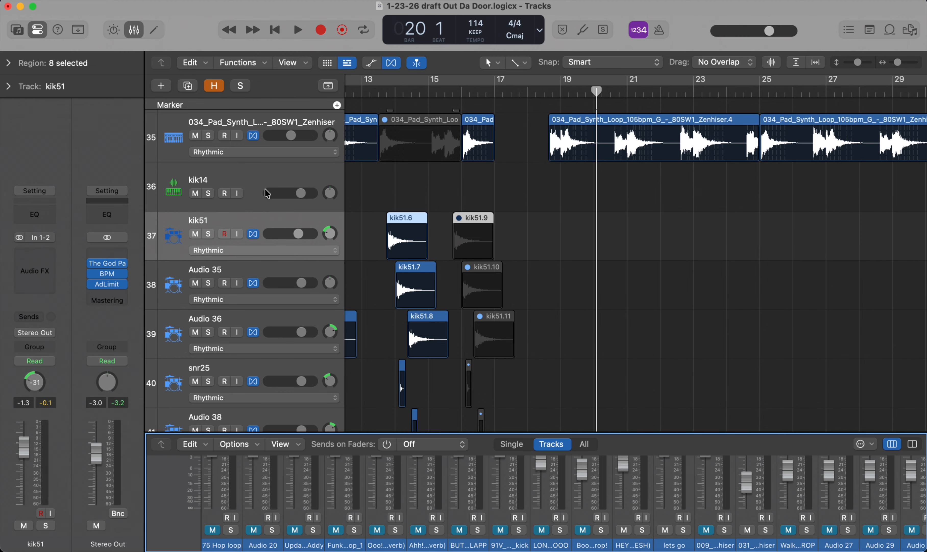
{"action": "scroll", "coordinate": [267, 193], "scroll_direction": "down", "scroll_amount": 3}
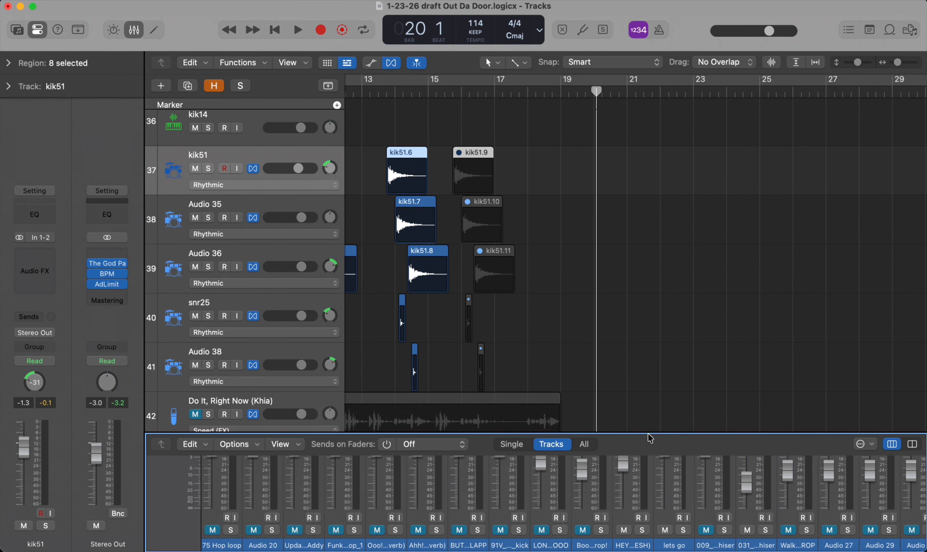
Enlarge the mixer until the pan knobs and full faders show, and bring the kik51 channel strip into view.
{"action": "left_click_drag", "start_coordinate": [648, 430], "coordinate": [646, 301]}
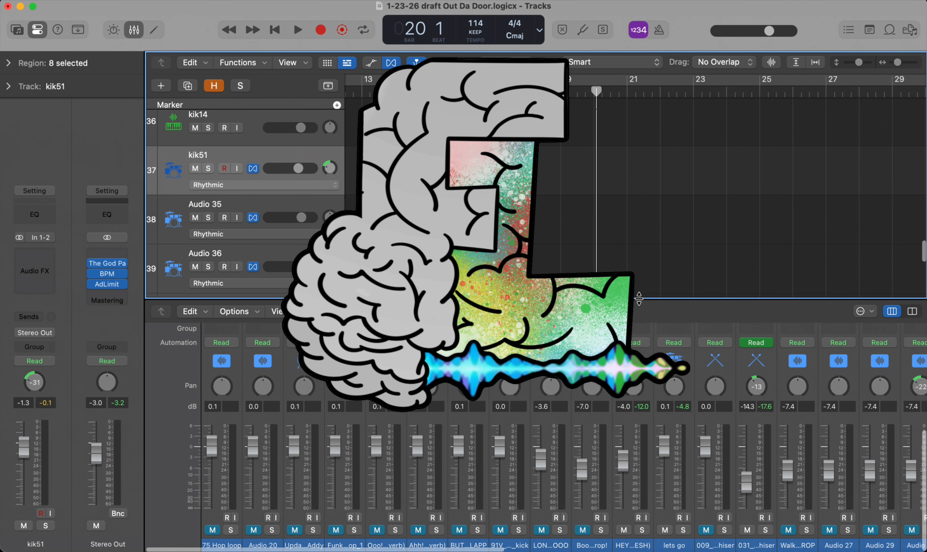
{"action": "scroll", "coordinate": [705, 373], "scroll_direction": "right", "scroll_amount": 10}
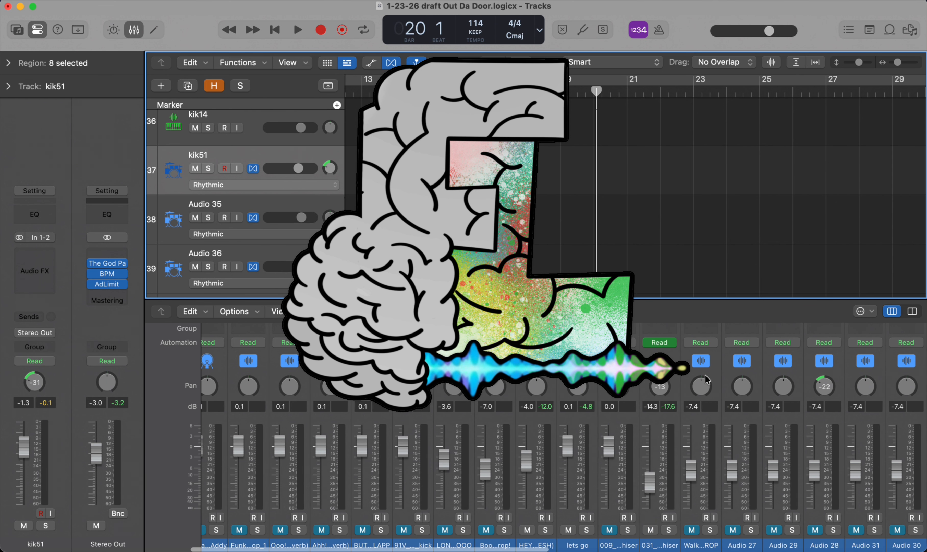
{"action": "scroll", "coordinate": [767, 342], "scroll_direction": "right", "scroll_amount": 15}
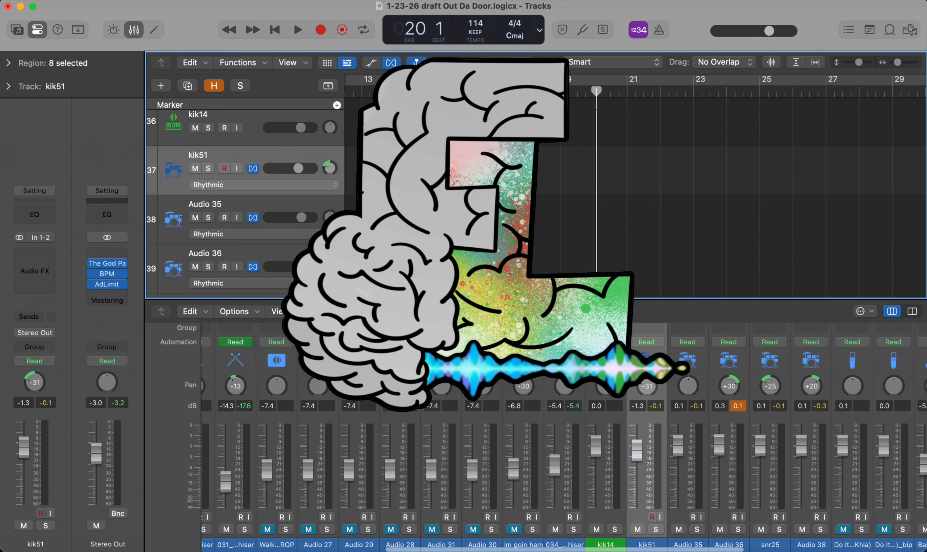